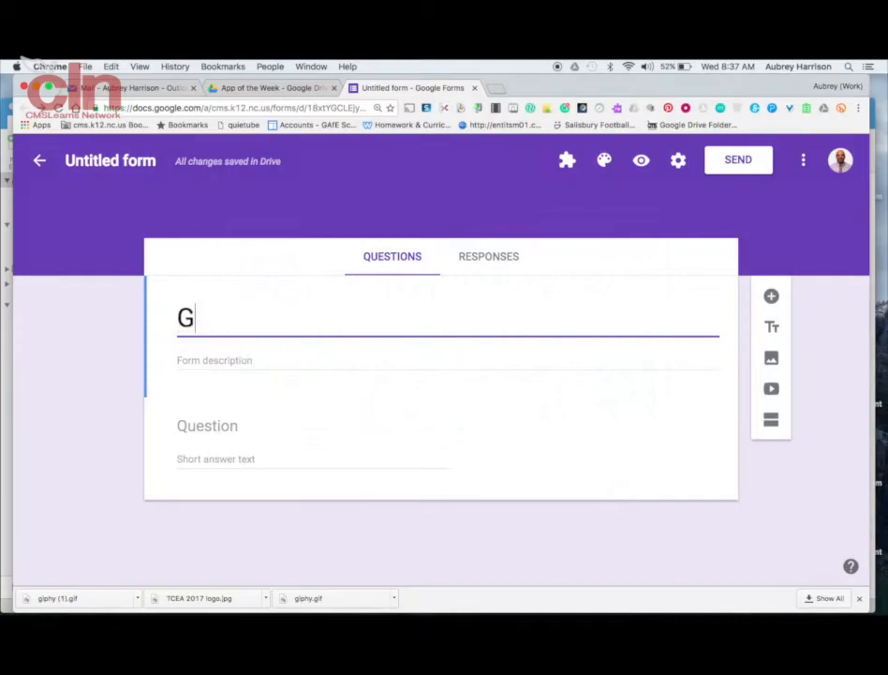
Title the form "Gmath for forms"
{"action": "key", "text": "BackSpace"}
{"action": "key", "text": "BackSpace"}
{"action": "type", "text": "th for "}
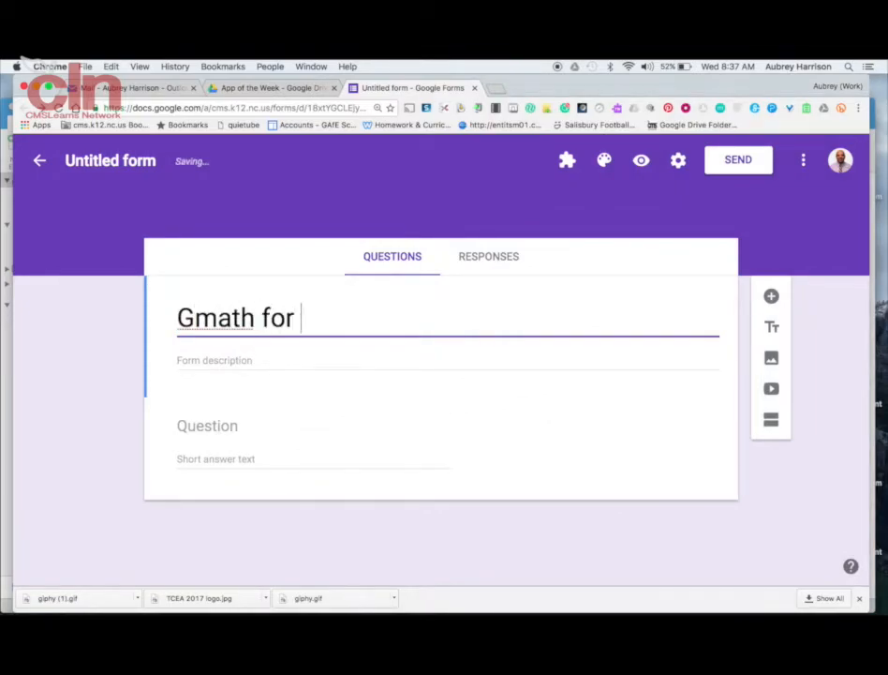
{"action": "type", "text": "forms"}
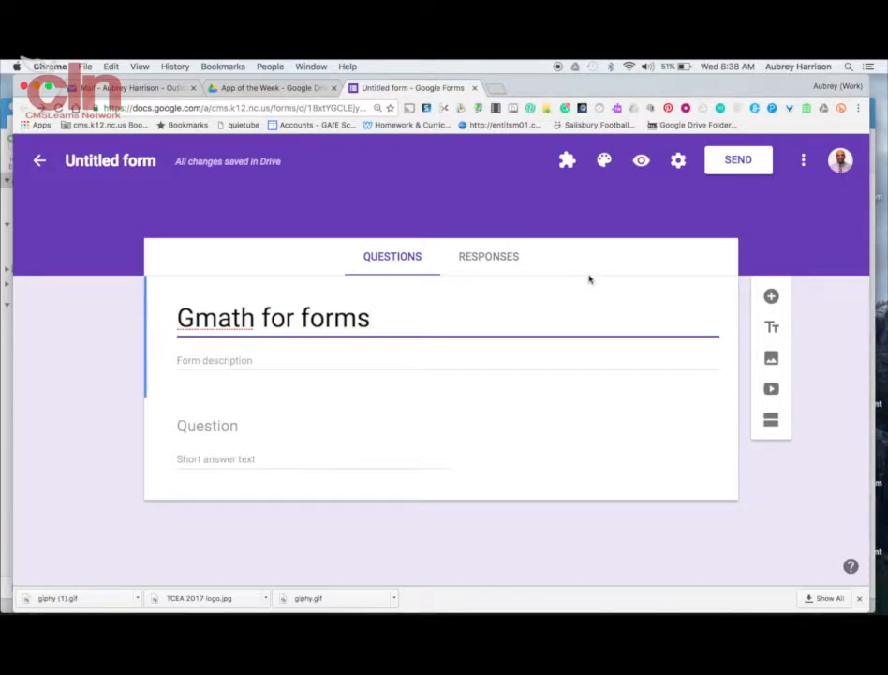
Browse the add-ons gallery for g(Math) for Forms and close the gallery without installing anything
{"action": "left_click", "coordinate": [803, 160]}
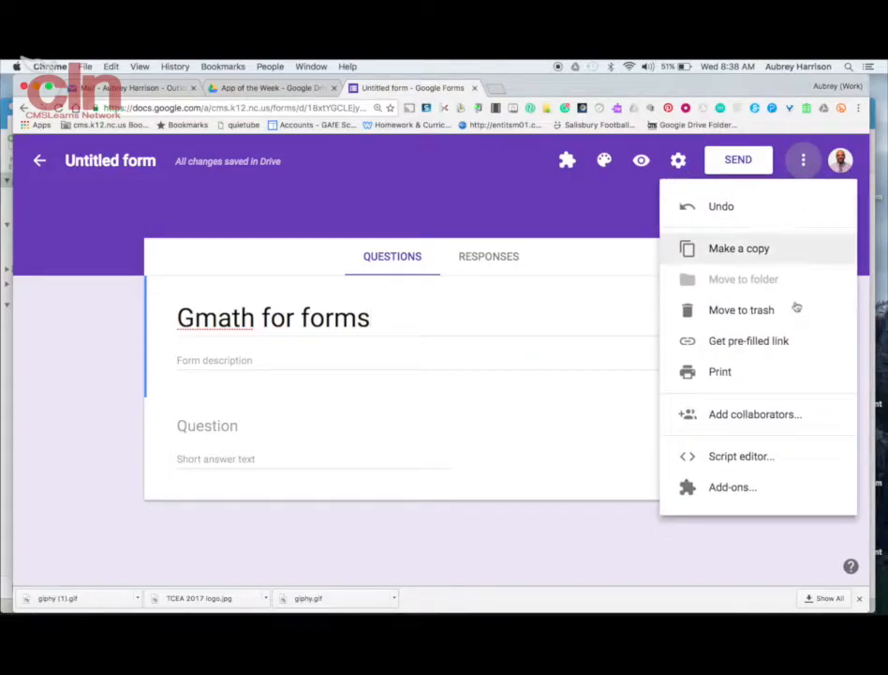
{"action": "left_click", "coordinate": [750, 489]}
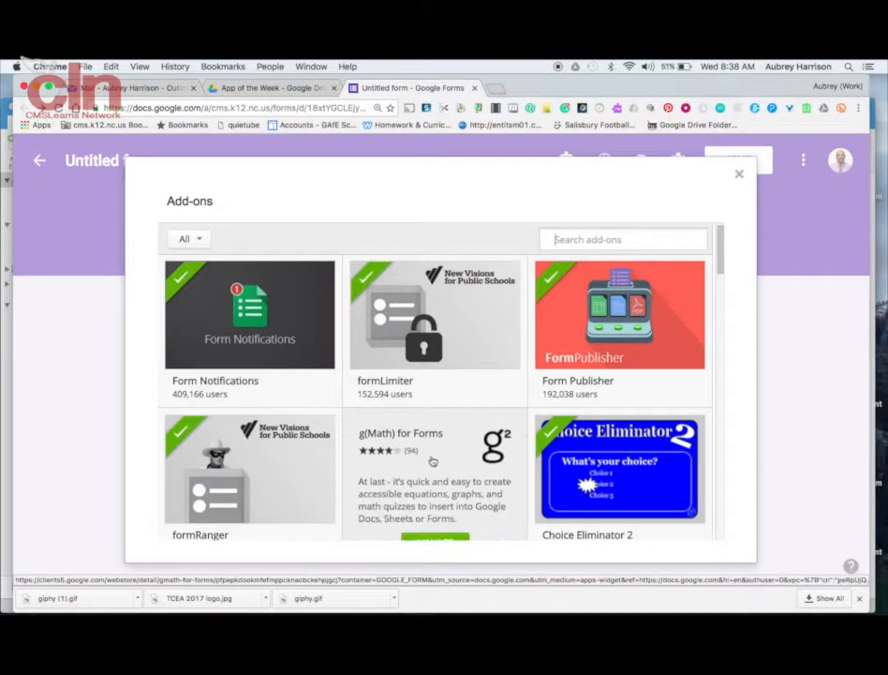
{"action": "left_click", "coordinate": [618, 238]}
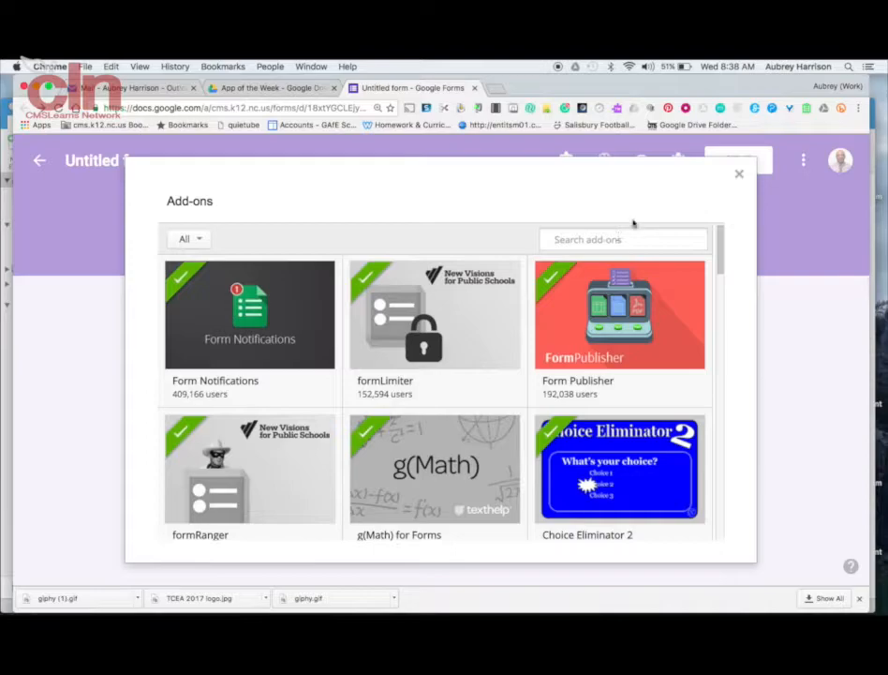
{"action": "left_click", "coordinate": [740, 176]}
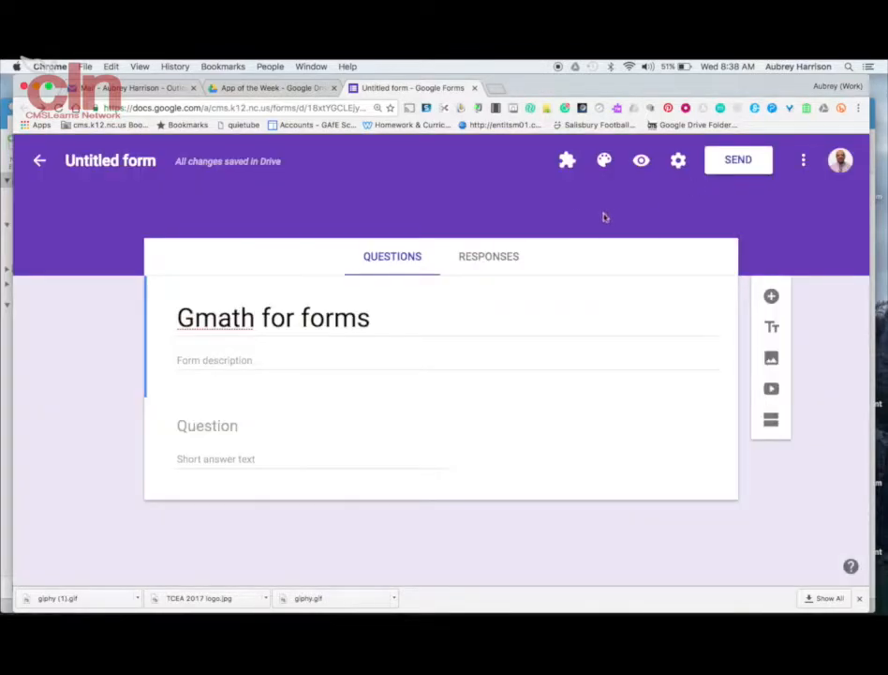
Launch the g(Math) for Forms add-on and open its math expression creator
{"action": "left_click", "coordinate": [567, 161]}
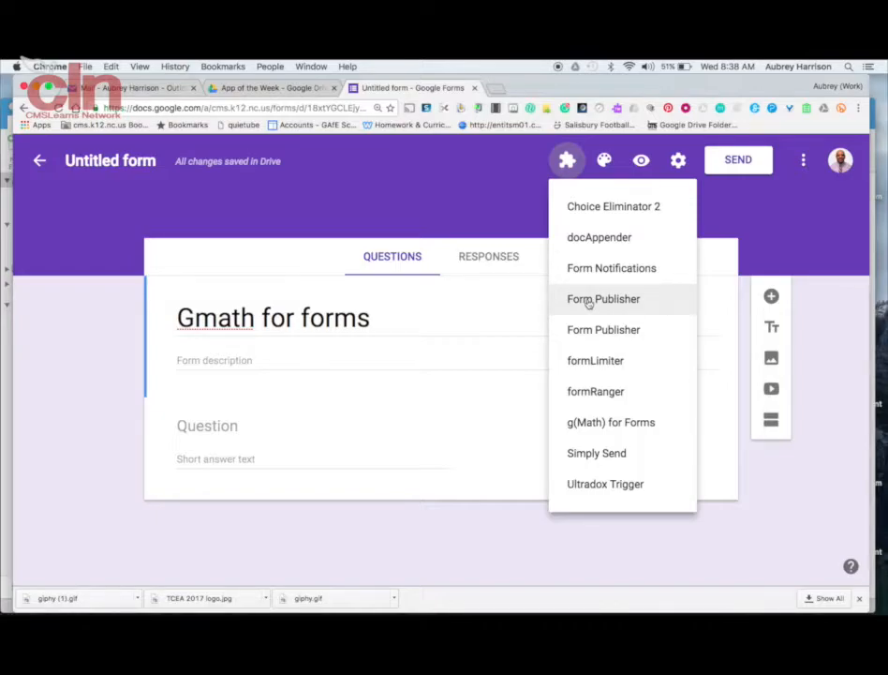
{"action": "left_click", "coordinate": [583, 424]}
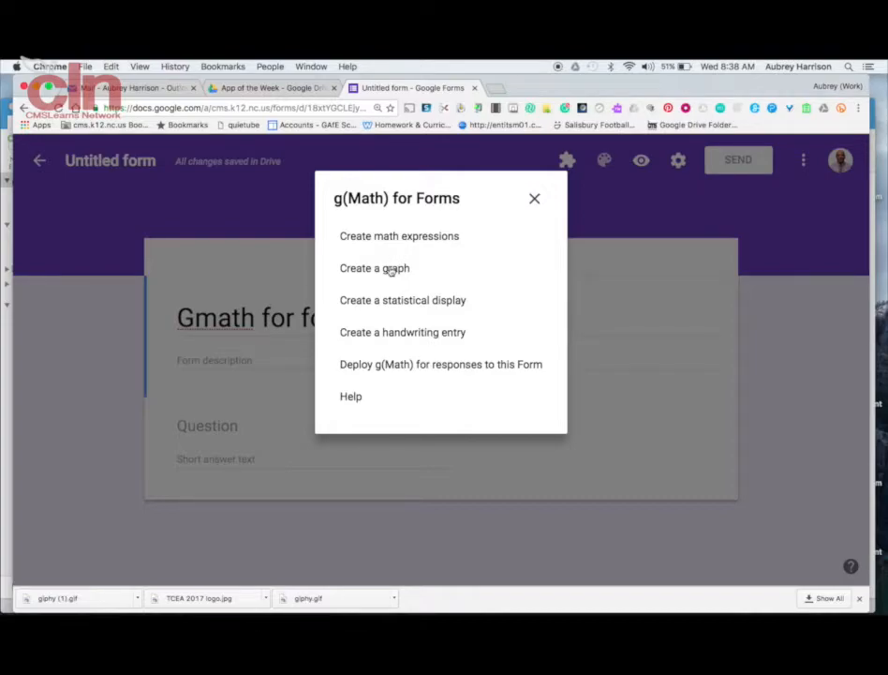
{"action": "left_click", "coordinate": [439, 237]}
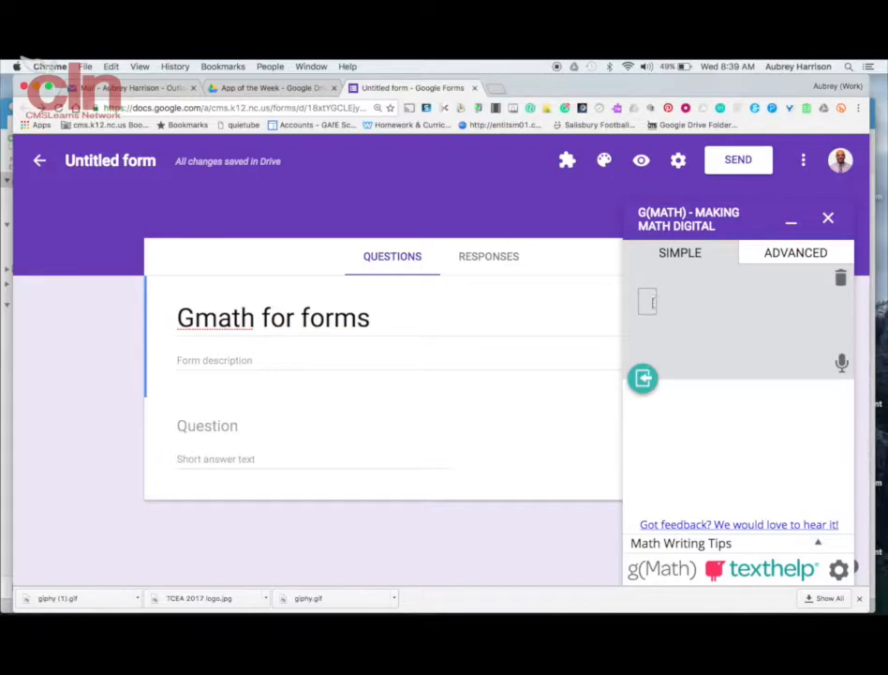
Write the expression 8 + 4 in g(Math) and insert it into the form
{"action": "left_click", "coordinate": [652, 303]}
{"action": "type", "text": "8 + 3"}
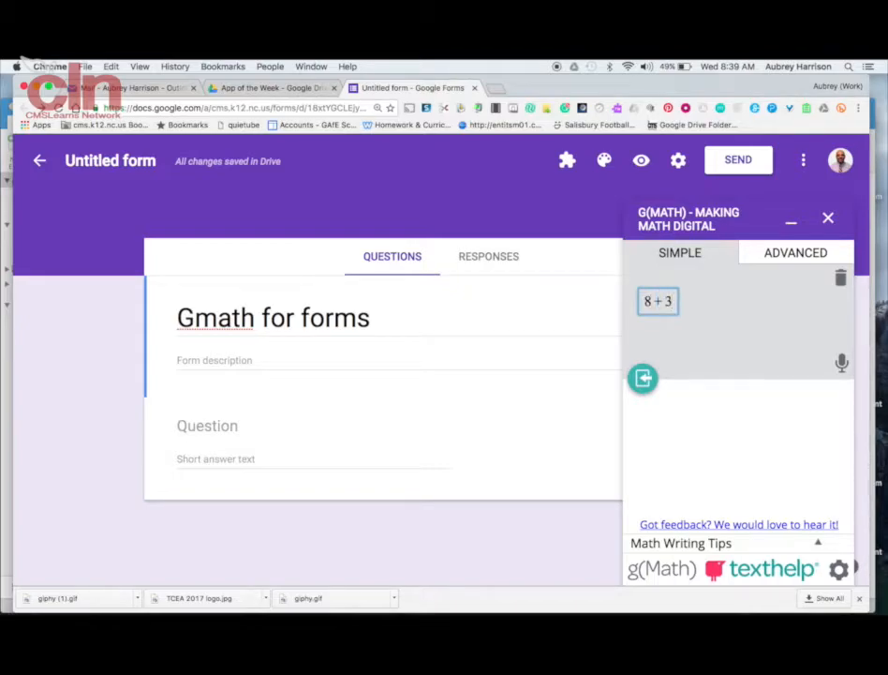
{"action": "key", "text": "BackSpace"}
{"action": "type", "text": "4"}
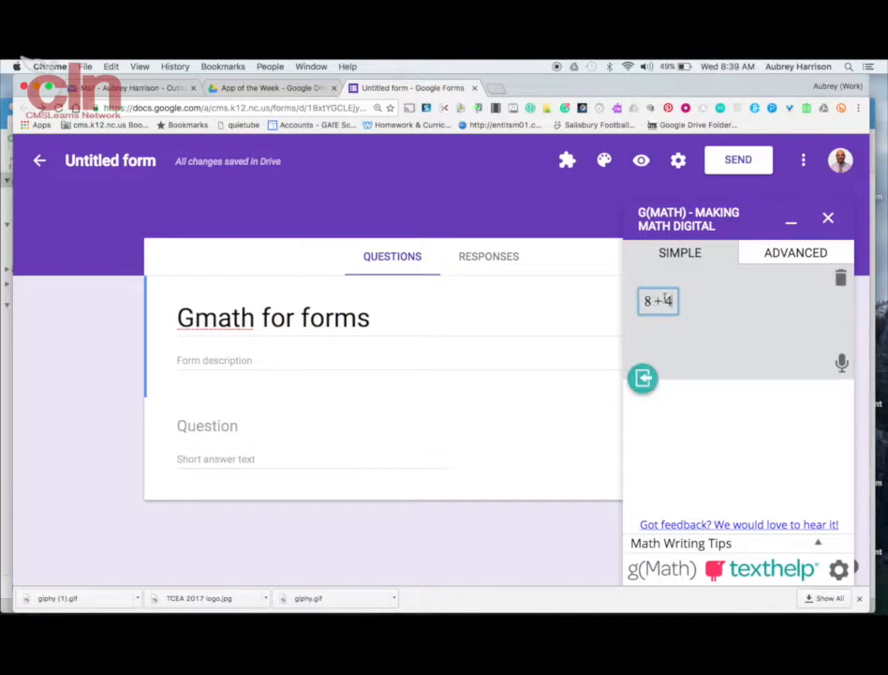
{"action": "left_click", "coordinate": [643, 380]}
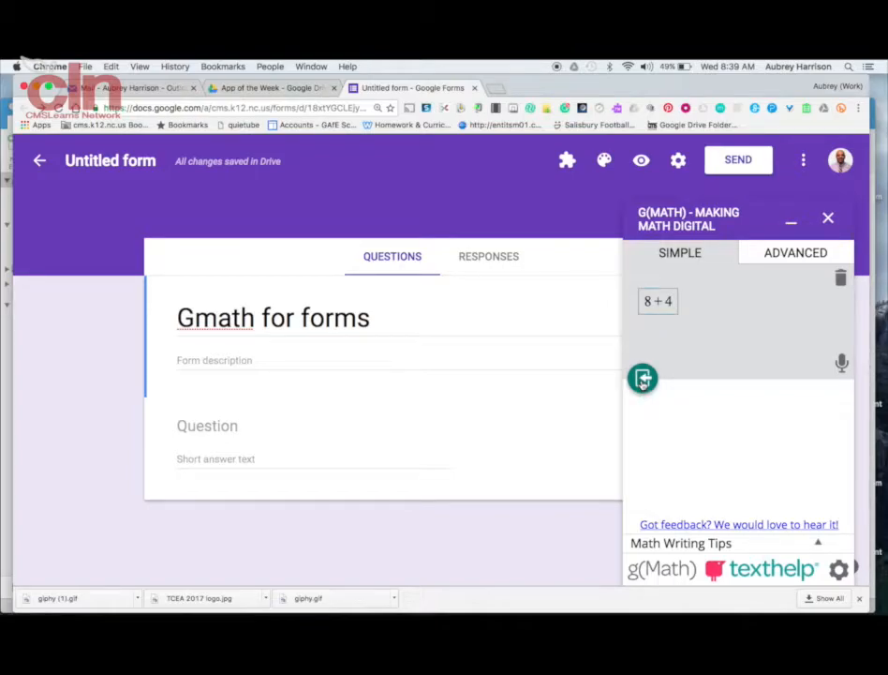
{"action": "scroll", "coordinate": [359, 529], "scroll_direction": "down", "scroll_amount": 1}
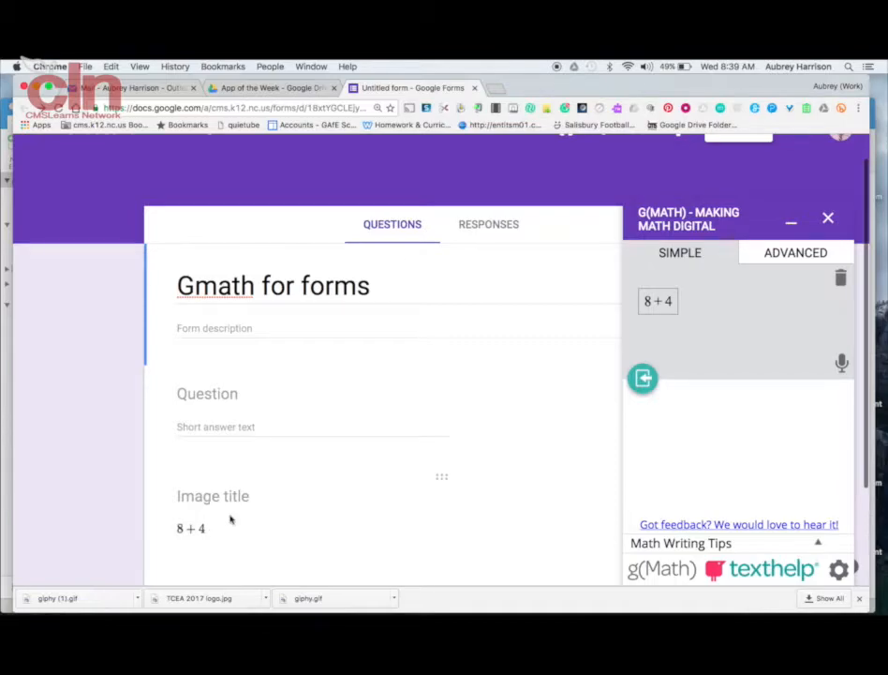
{"action": "scroll", "coordinate": [231, 518], "scroll_direction": "down", "scroll_amount": 3}
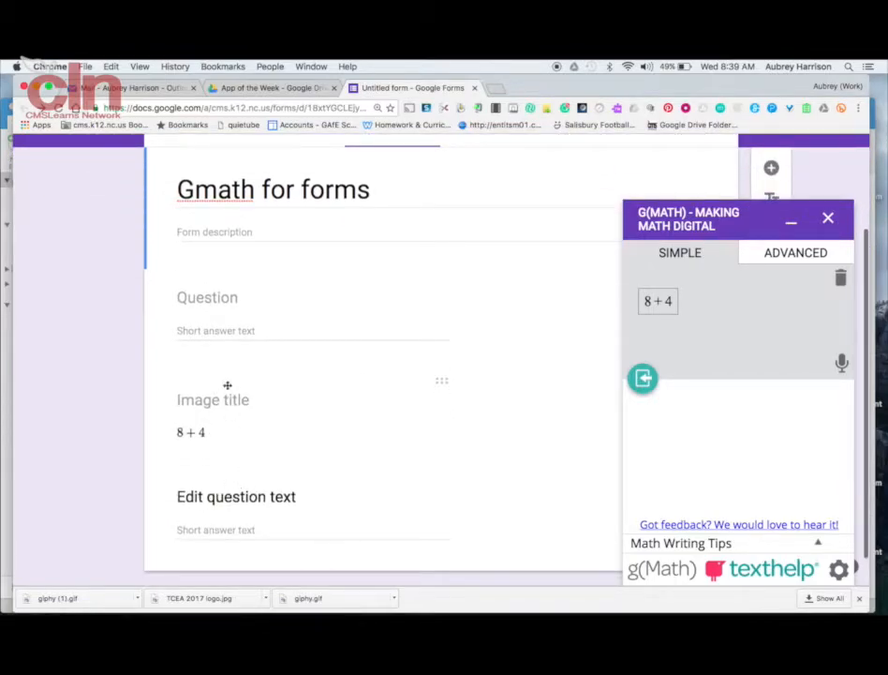
{"action": "left_click", "coordinate": [206, 399]}
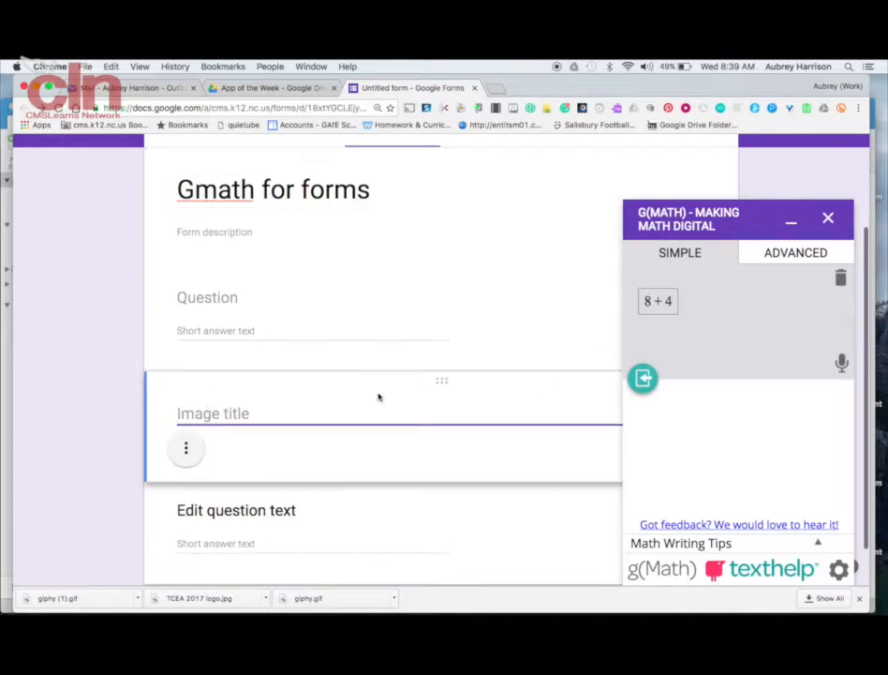
{"action": "left_click", "coordinate": [717, 335]}
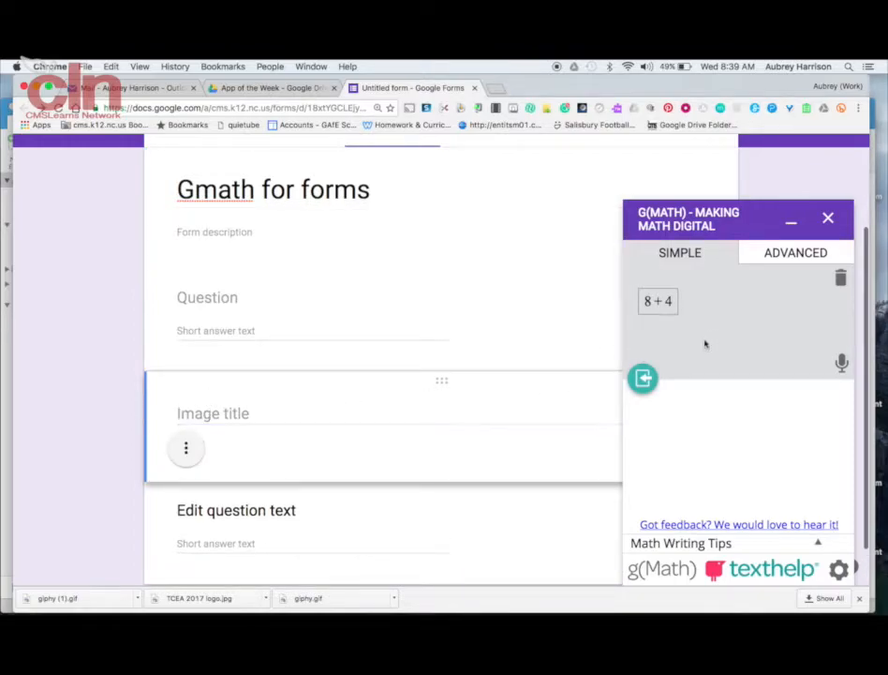
{"action": "left_click", "coordinate": [417, 549]}
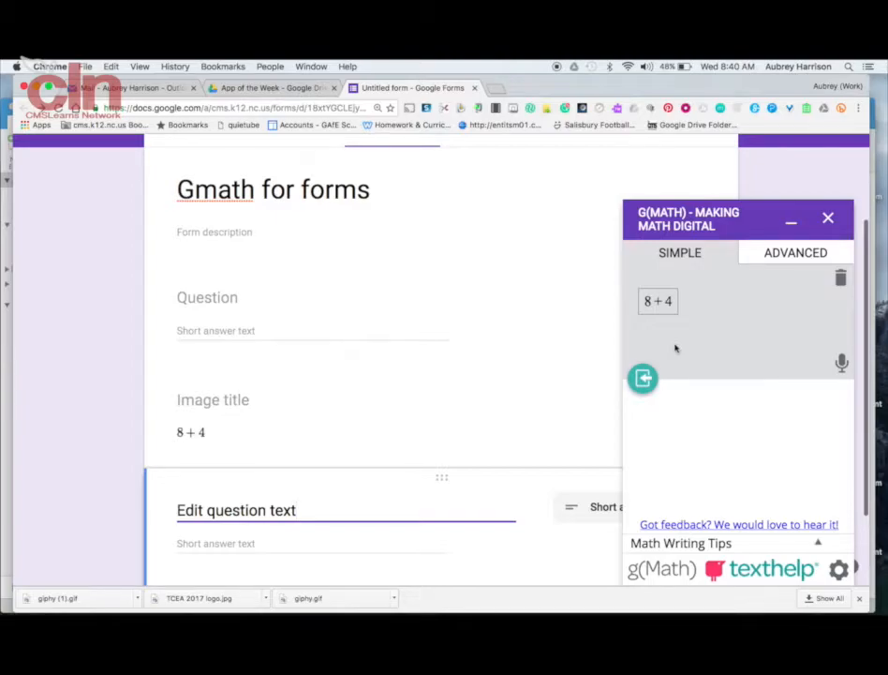
Replace the plus sign in the g(Math) expression with a division sign using \div, making 8 ÷ 4
{"action": "left_click", "coordinate": [659, 301]}
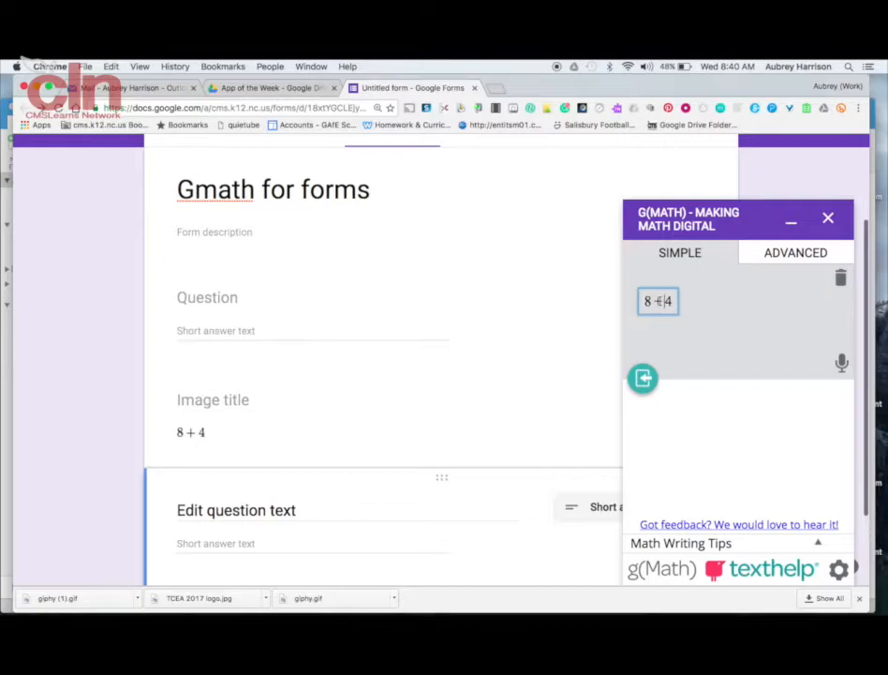
{"action": "key", "text": "BackSpace"}
{"action": "type", "text": "\\div"}
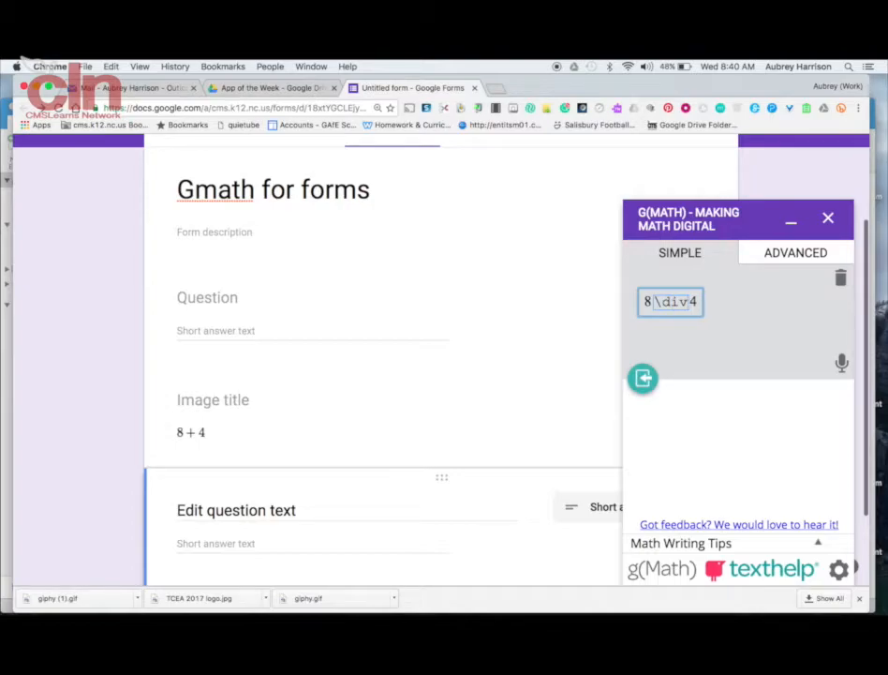
{"action": "key", "text": "space"}
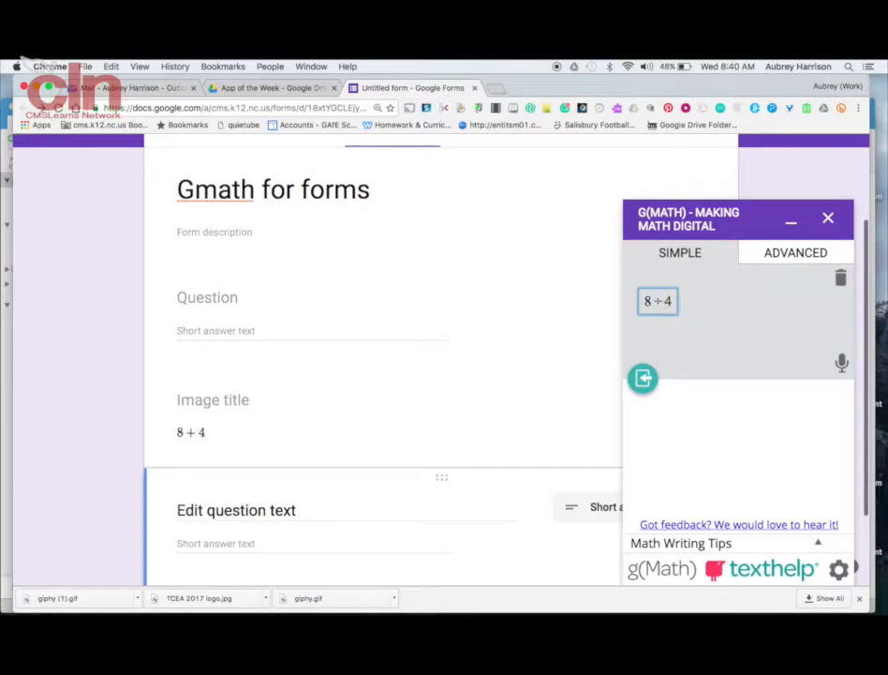
Change the operator in the g(Math) expression to a multiplication sign using \times and insert 8 × 4 into the form
{"action": "key", "text": "BackSpace"}
{"action": "type", "text": "\\"}
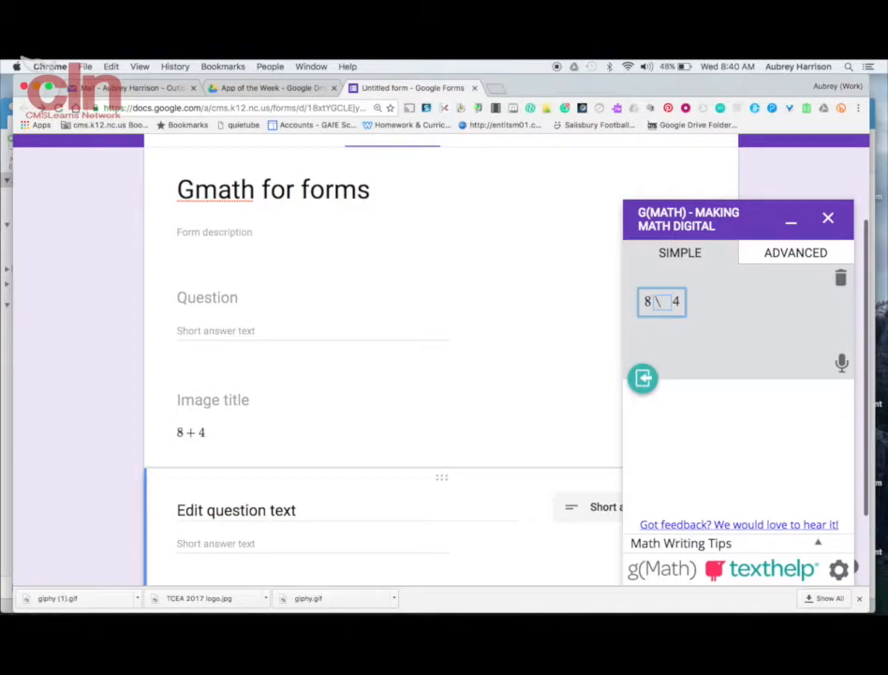
{"action": "type", "text": "times"}
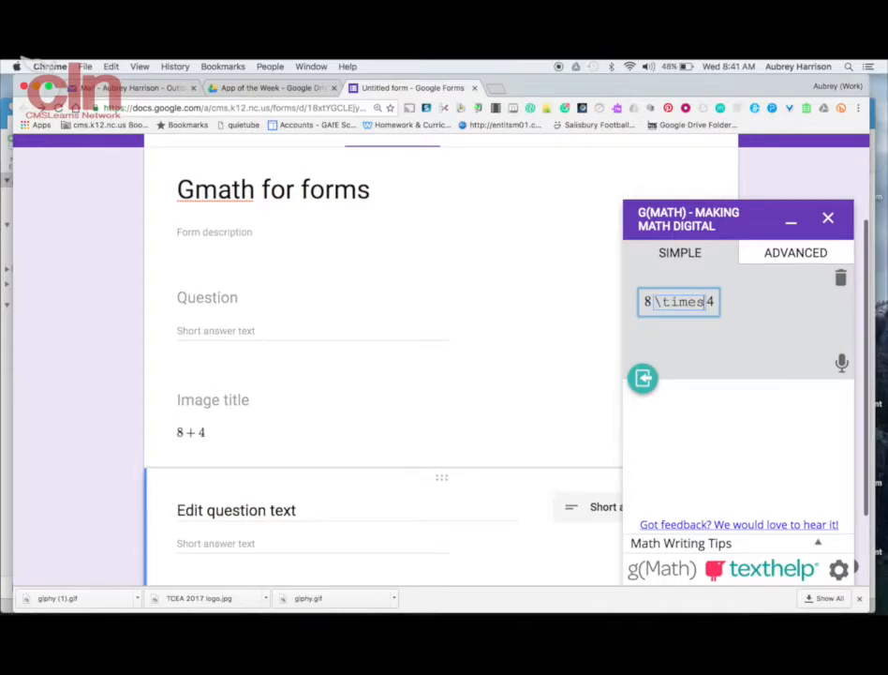
{"action": "key", "text": "space"}
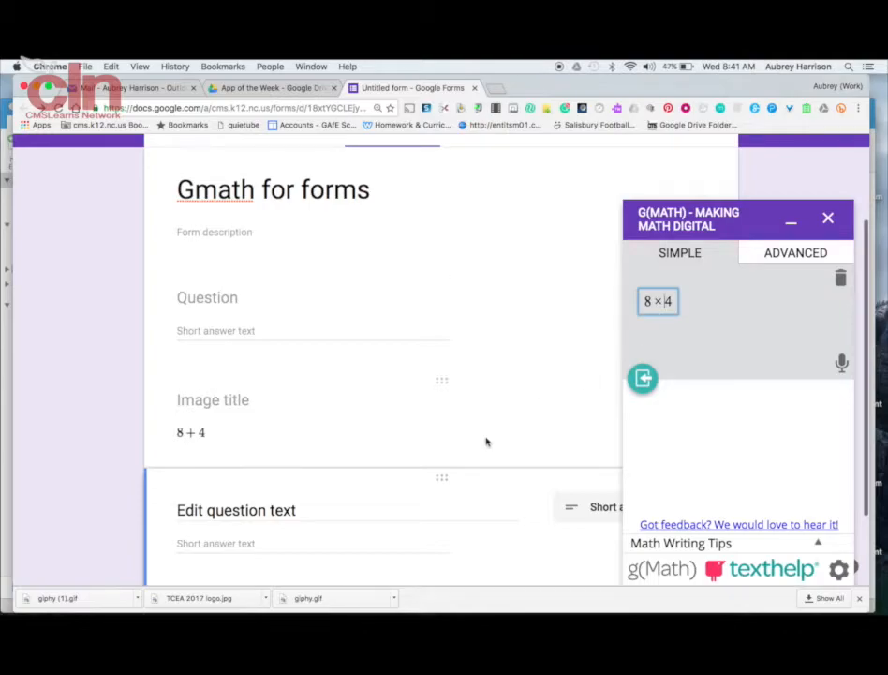
{"action": "scroll", "coordinate": [485, 440], "scroll_direction": "down", "scroll_amount": 2}
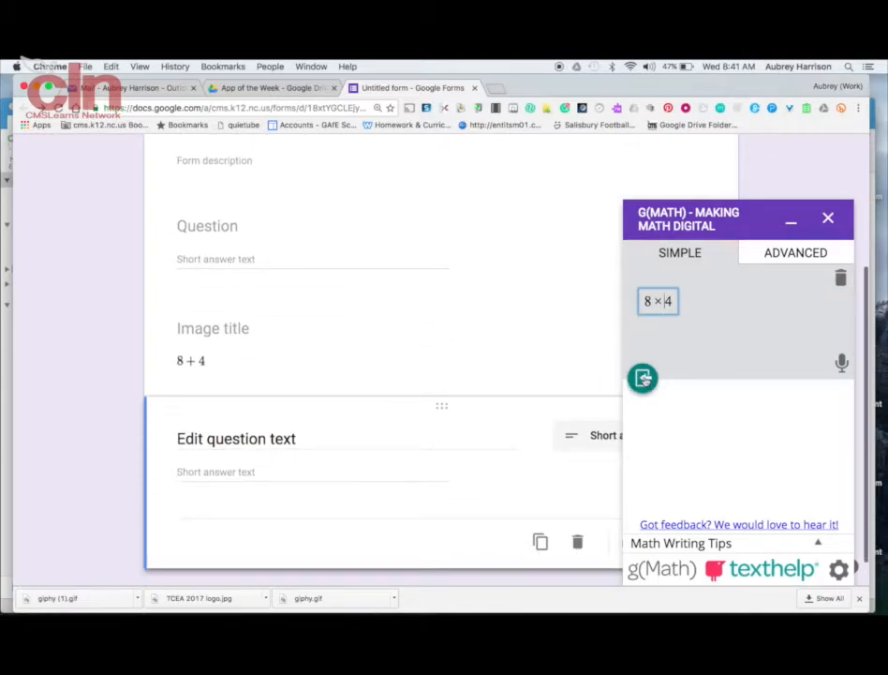
{"action": "left_click", "coordinate": [644, 378]}
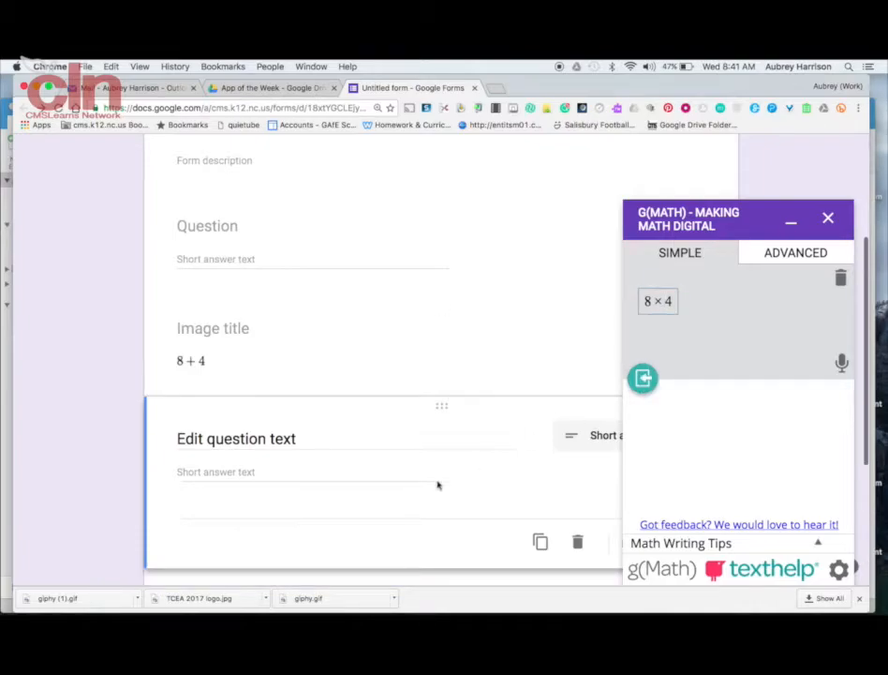
{"action": "scroll", "coordinate": [439, 484], "scroll_direction": "down", "scroll_amount": 5}
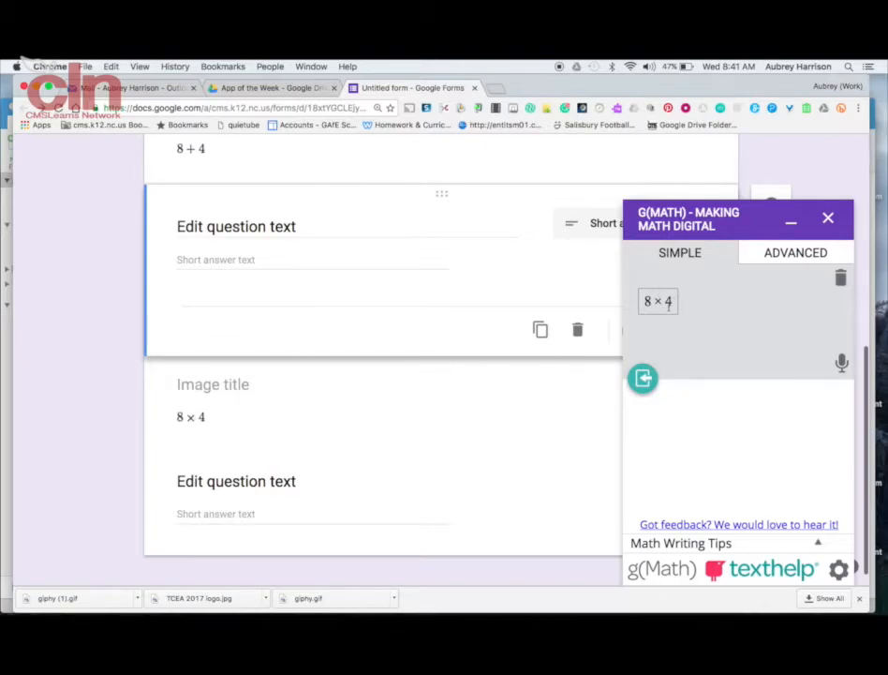
Replace the g(Math) expression with the fraction 3/4 plus 4 squared, followed by another plus sign
{"action": "left_click", "coordinate": [665, 303]}
{"action": "left_click_drag", "start_coordinate": [671, 301], "coordinate": [636, 299]}
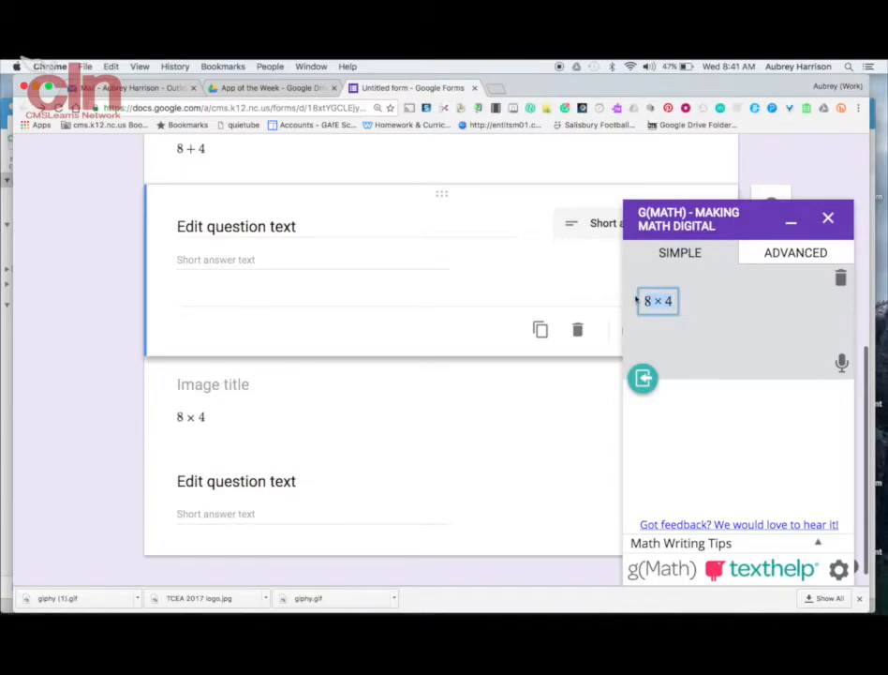
{"action": "type", "text": "9"}
{"action": "key", "text": "BackSpace"}
{"action": "type", "text": "("}
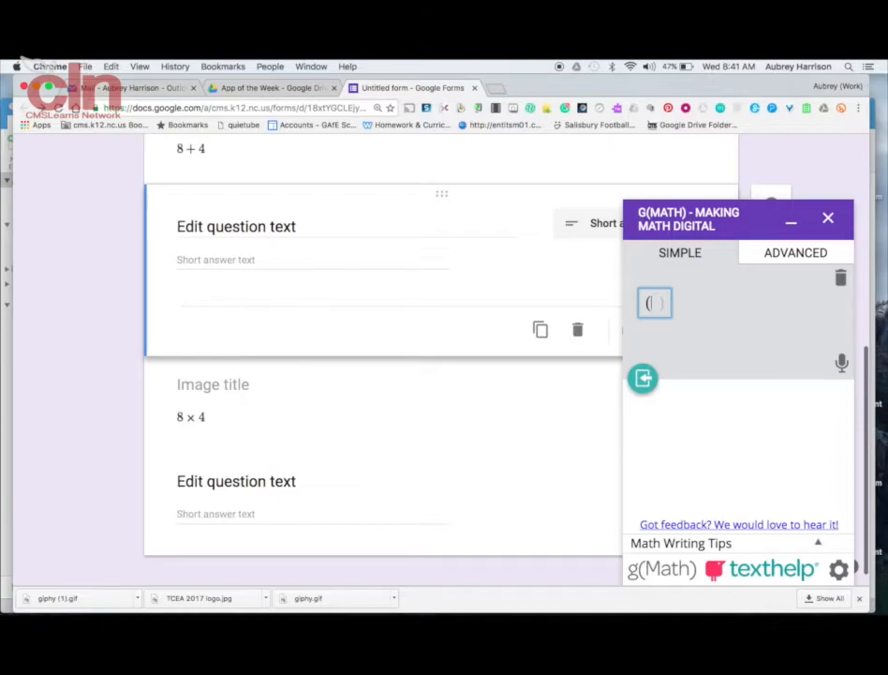
{"action": "type", "text": "3/4"}
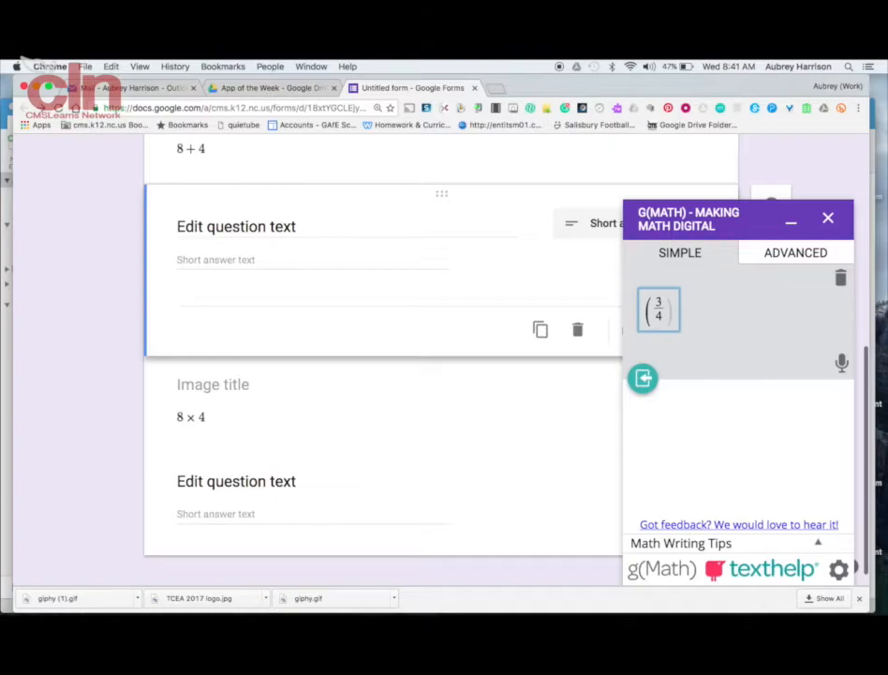
{"action": "type", "text": "+4"}
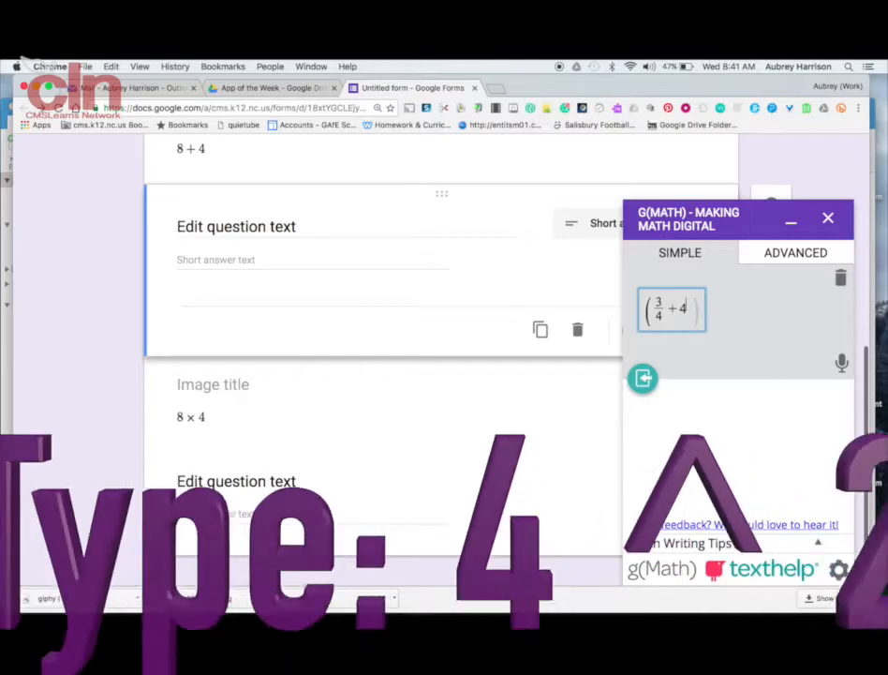
{"action": "type", "text": "^2+"}
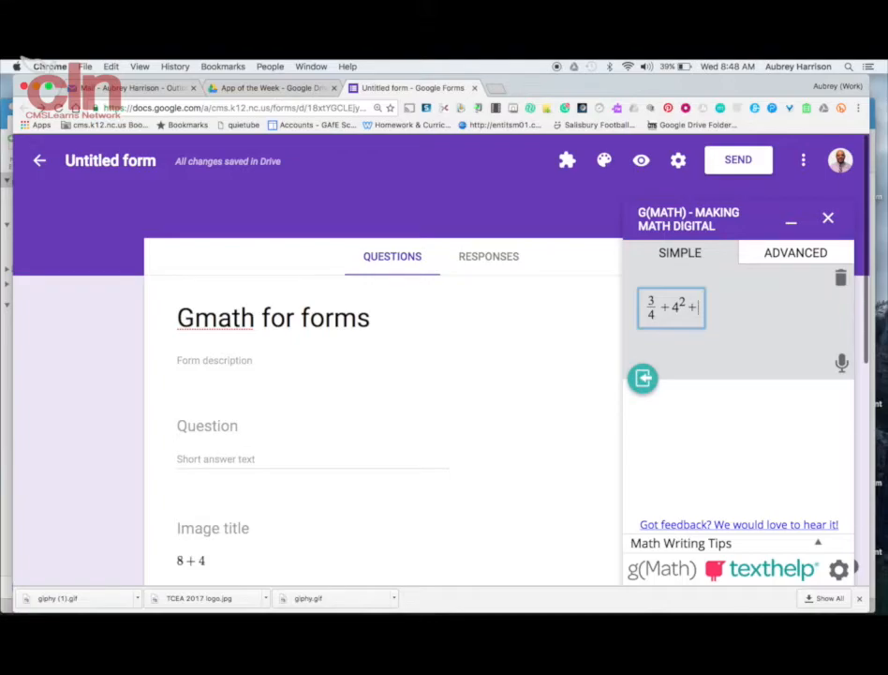
Complete the expression with the square root of 36 using \sqrt and insert it into the form
{"action": "type", "text": "\\"}
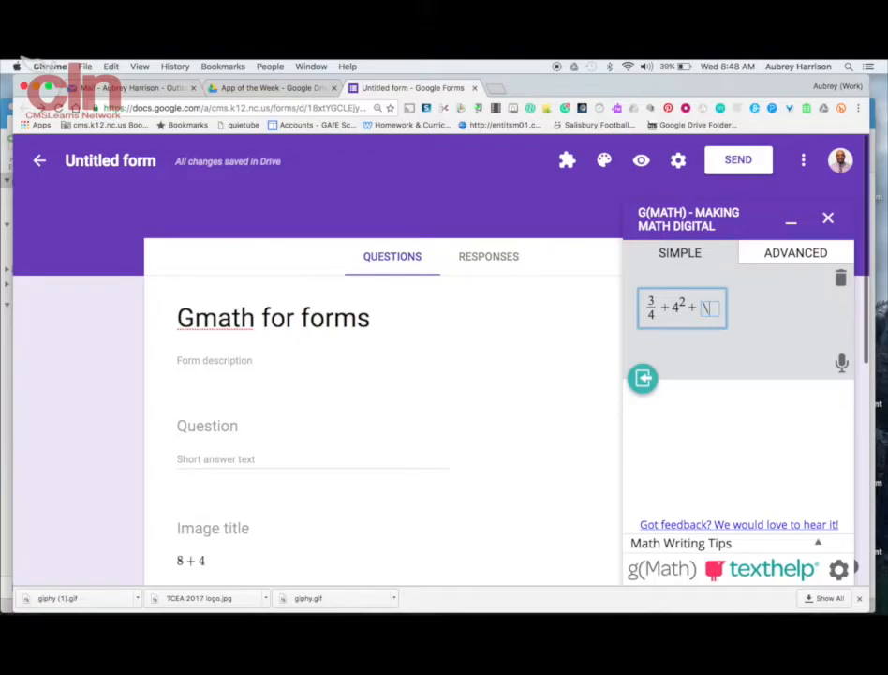
{"action": "type", "text": "sqrt"}
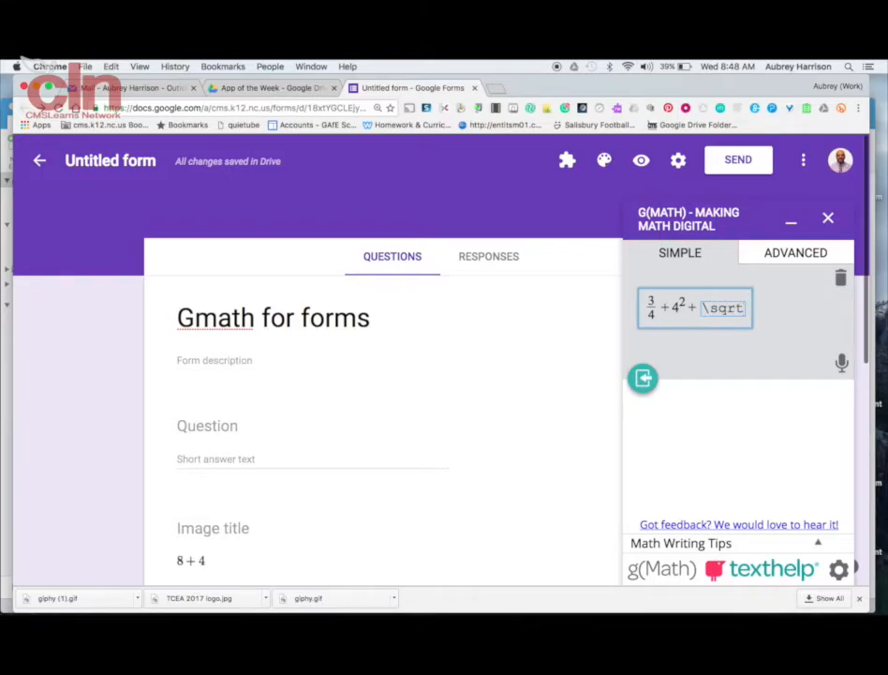
{"action": "type", "text": "36"}
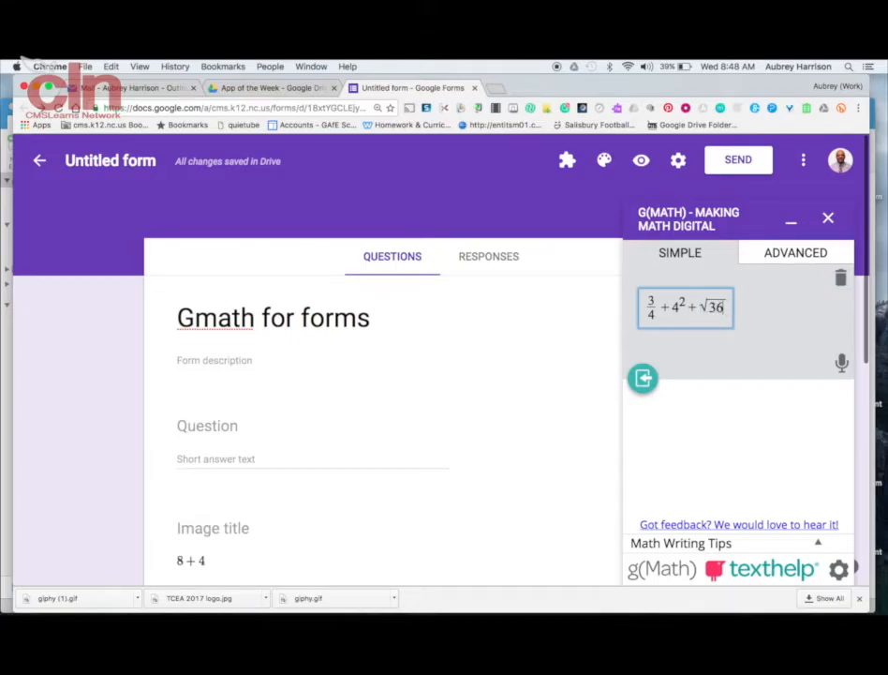
{"action": "left_click", "coordinate": [642, 379]}
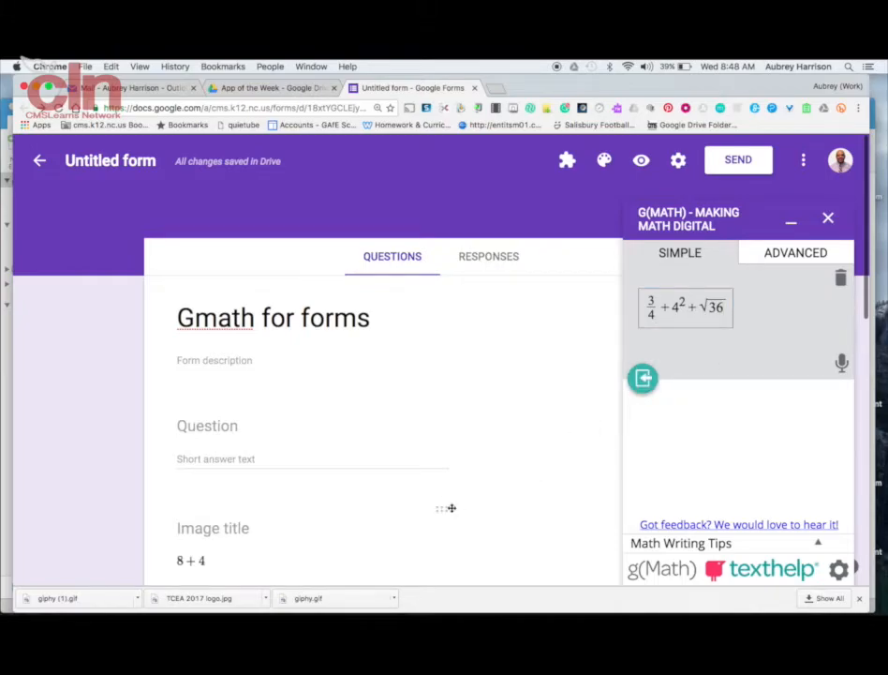
Switch g(Math) to advanced mode and enter the double-headed arrow over AB in the LaTeX editor
{"action": "scroll", "coordinate": [451, 507], "scroll_direction": "down", "scroll_amount": 10}
{"action": "scroll", "coordinate": [451, 508], "scroll_direction": "down", "scroll_amount": 1}
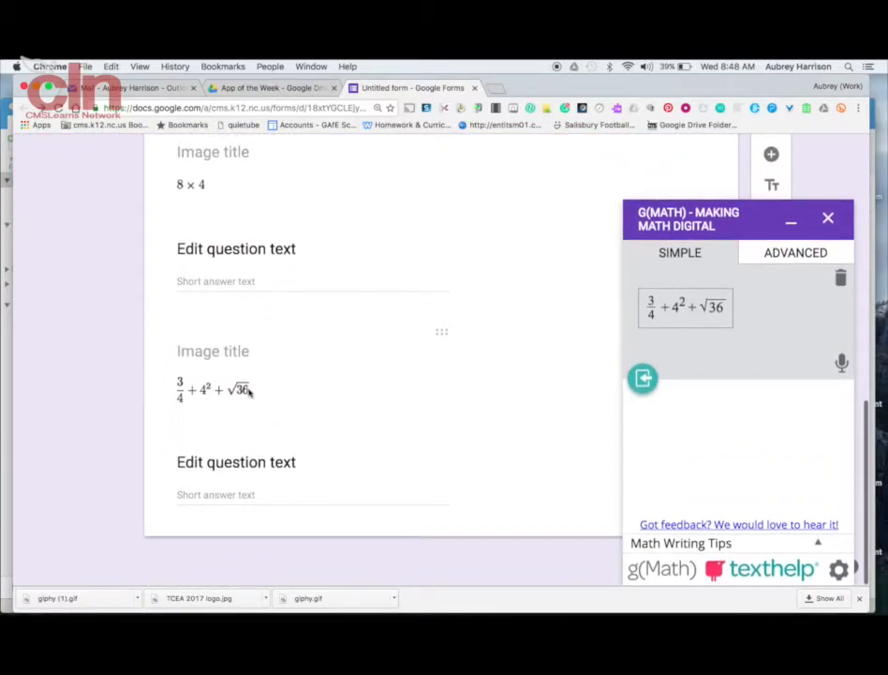
{"action": "scroll", "coordinate": [274, 408], "scroll_direction": "up", "scroll_amount": 11}
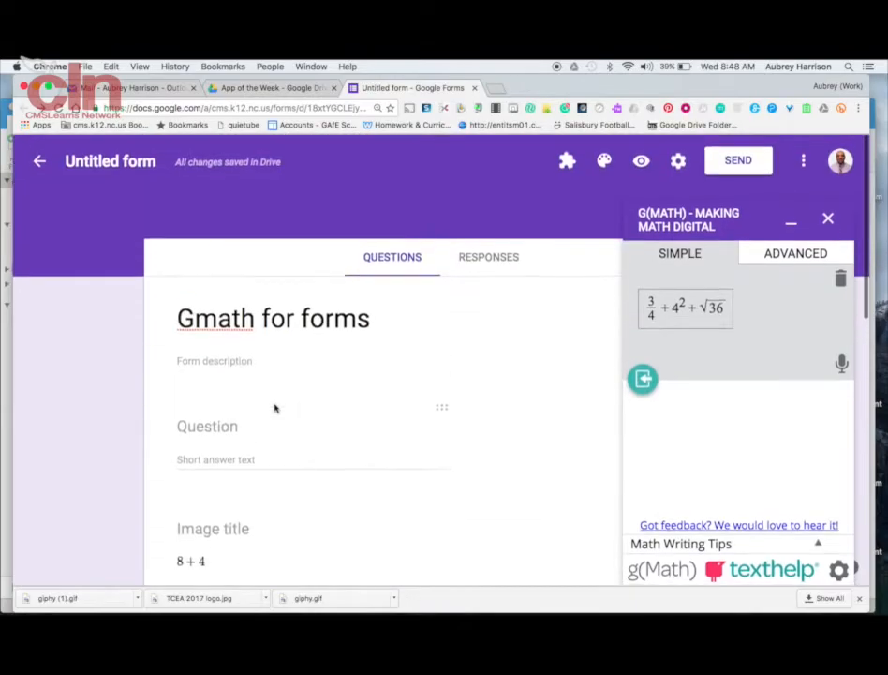
{"action": "left_click", "coordinate": [803, 254]}
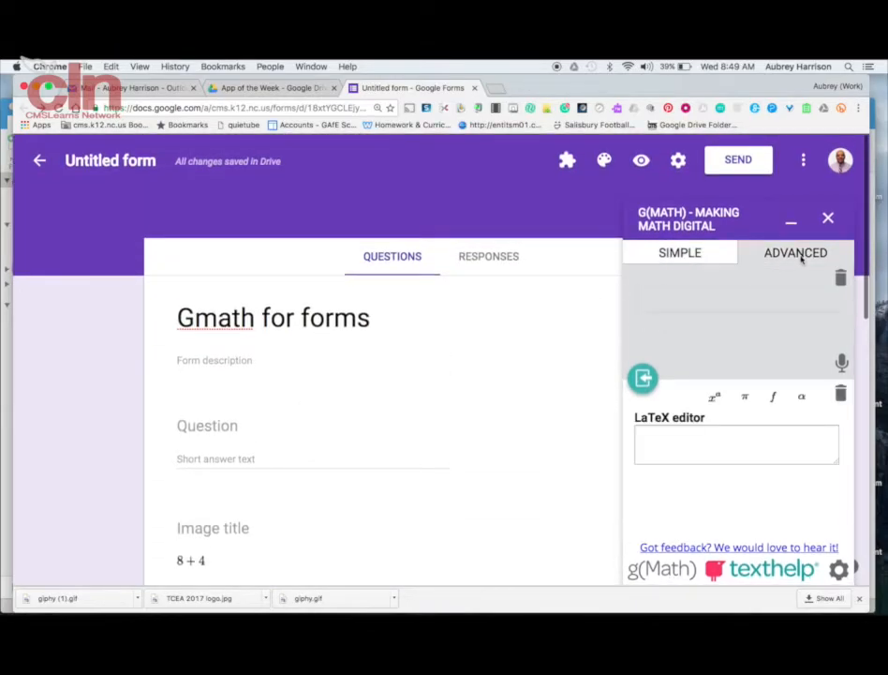
{"action": "left_click", "coordinate": [714, 397]}
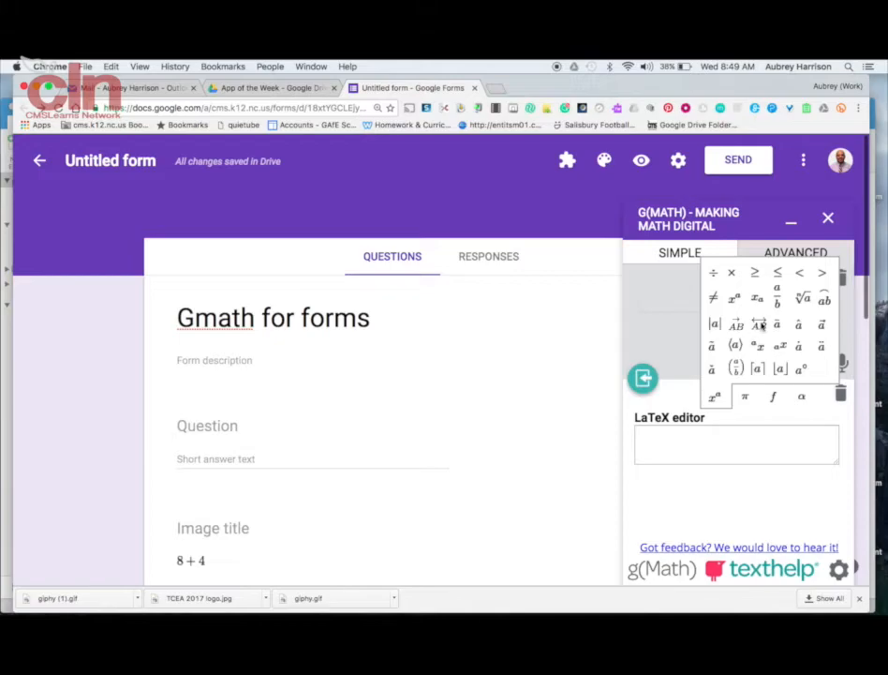
{"action": "left_click", "coordinate": [759, 325]}
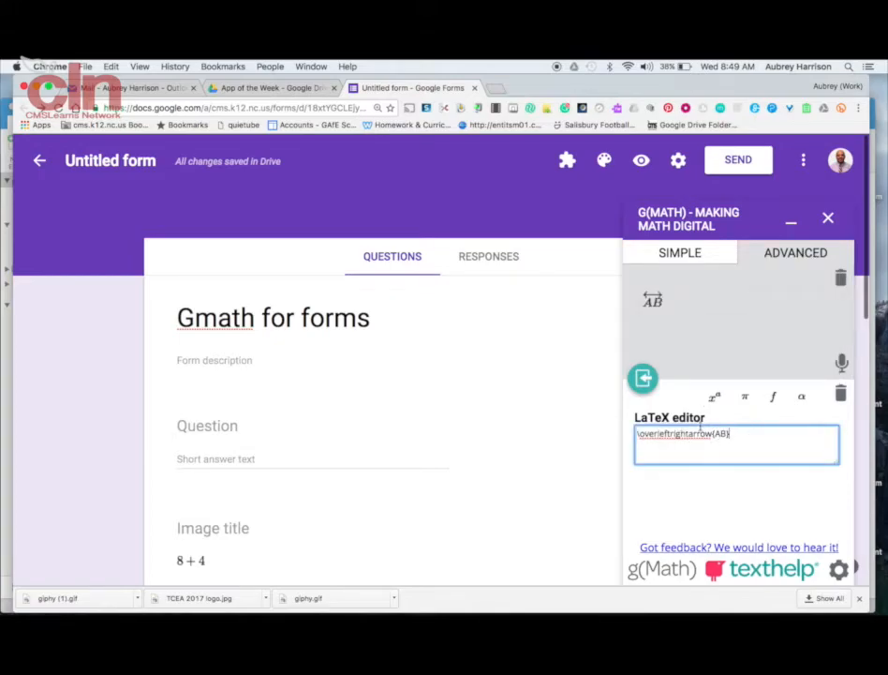
Look over the π and function symbol sets, and delete the word overleftrightarrow from the LaTeX editor
{"action": "left_click", "coordinate": [744, 397]}
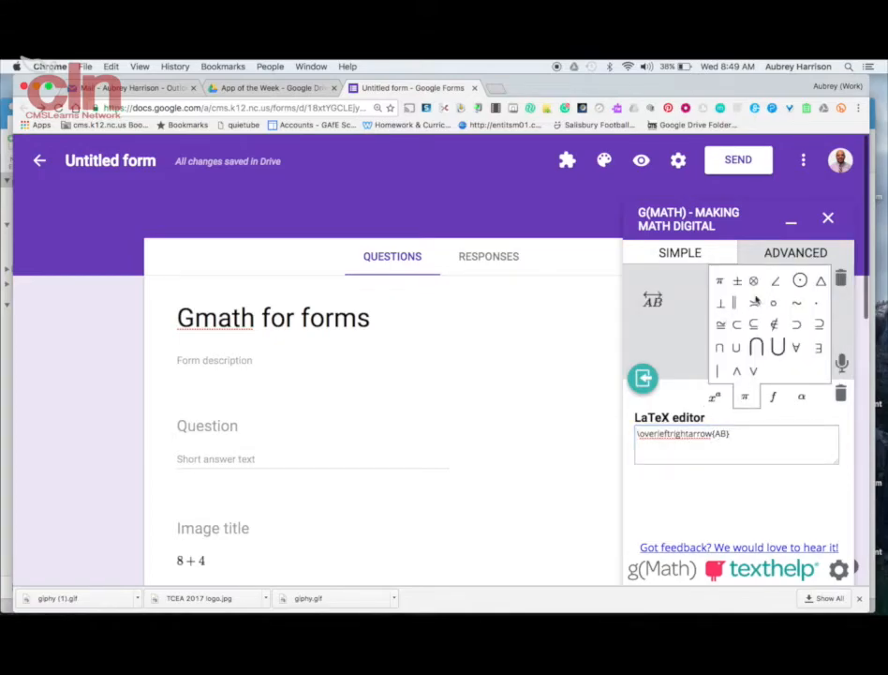
{"action": "left_click", "coordinate": [774, 399]}
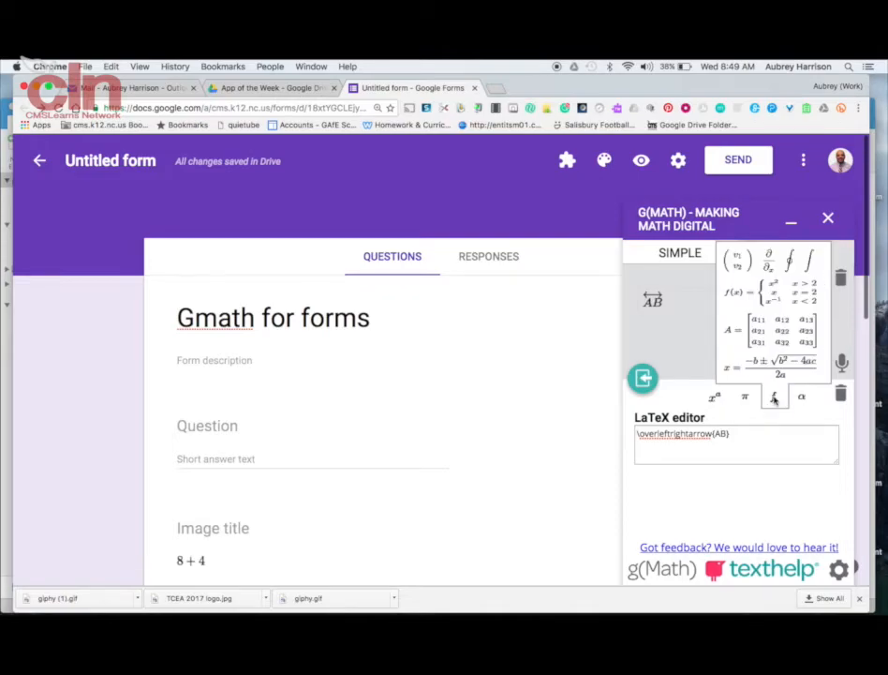
{"action": "double_click", "coordinate": [679, 435]}
{"action": "key", "text": "BackSpace"}
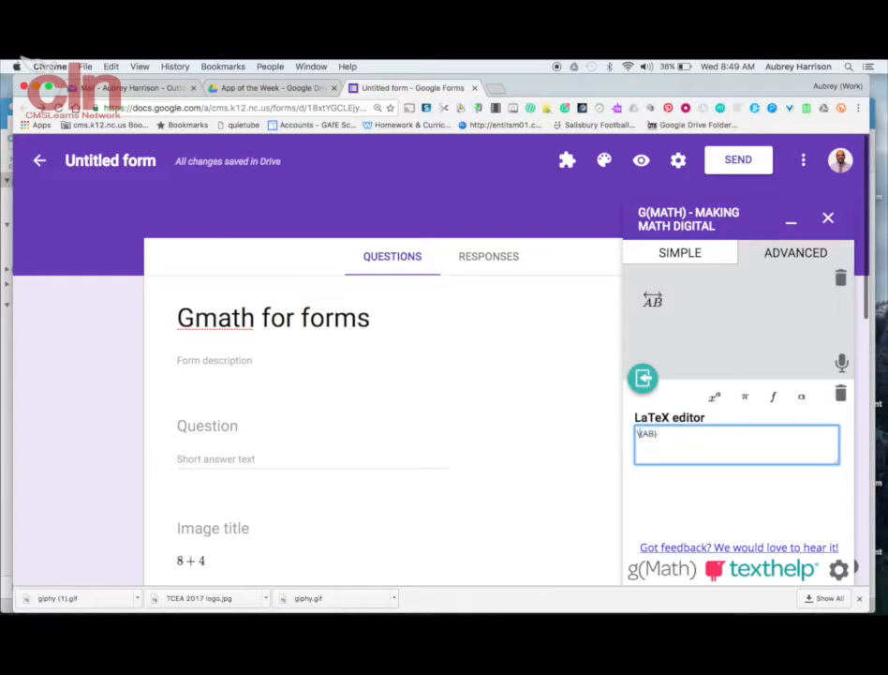
Return g(Math) to simple mode, clear the old expression and dictate 2 + 1/2 − 1/3 with speech input
{"action": "left_click", "coordinate": [687, 253]}
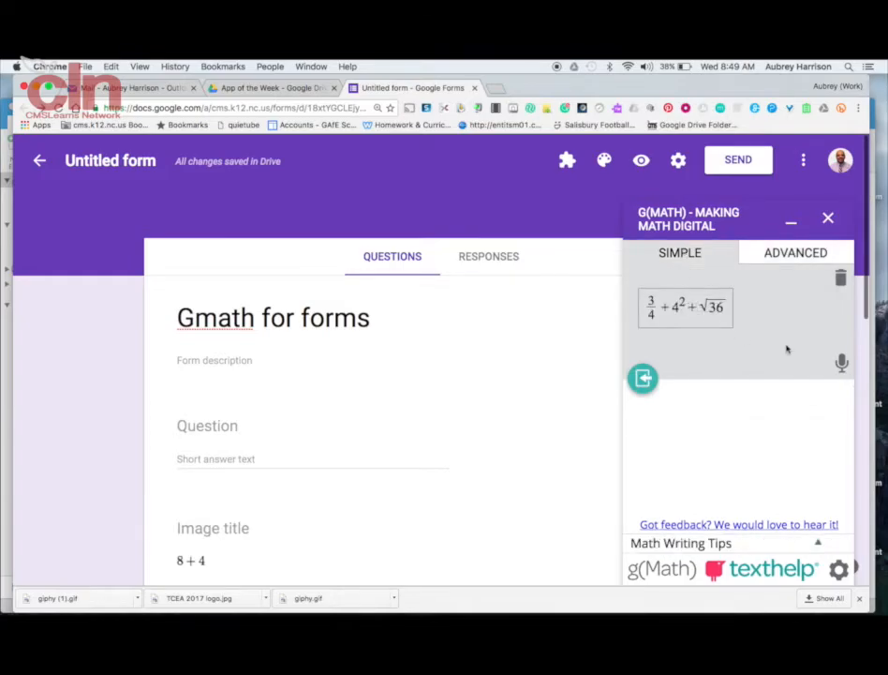
{"action": "left_click", "coordinate": [687, 308]}
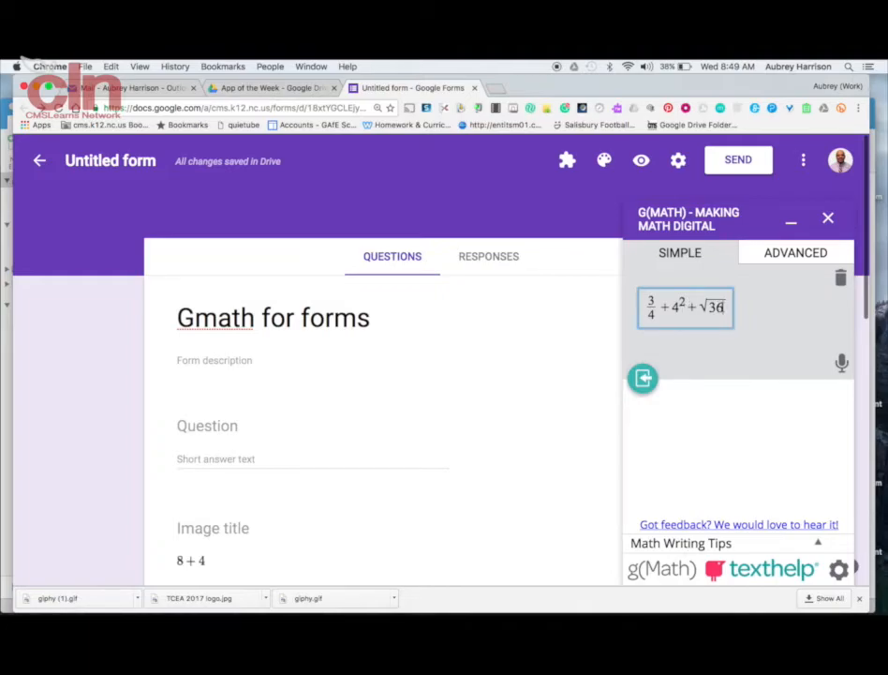
{"action": "left_click_drag", "start_coordinate": [688, 305], "coordinate": [640, 310]}
{"action": "key", "text": "BackSpace"}
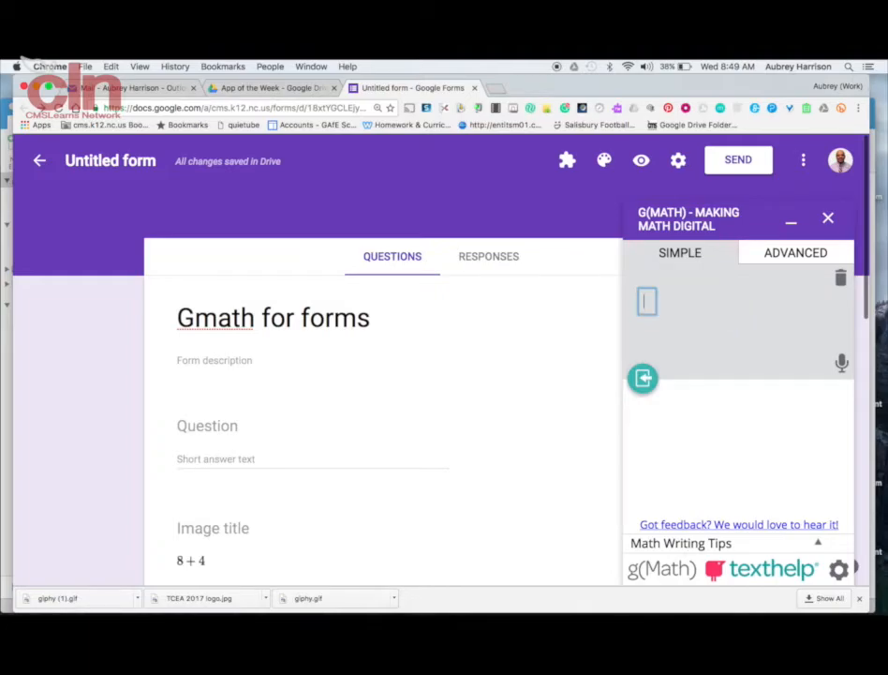
{"action": "left_click", "coordinate": [843, 364]}
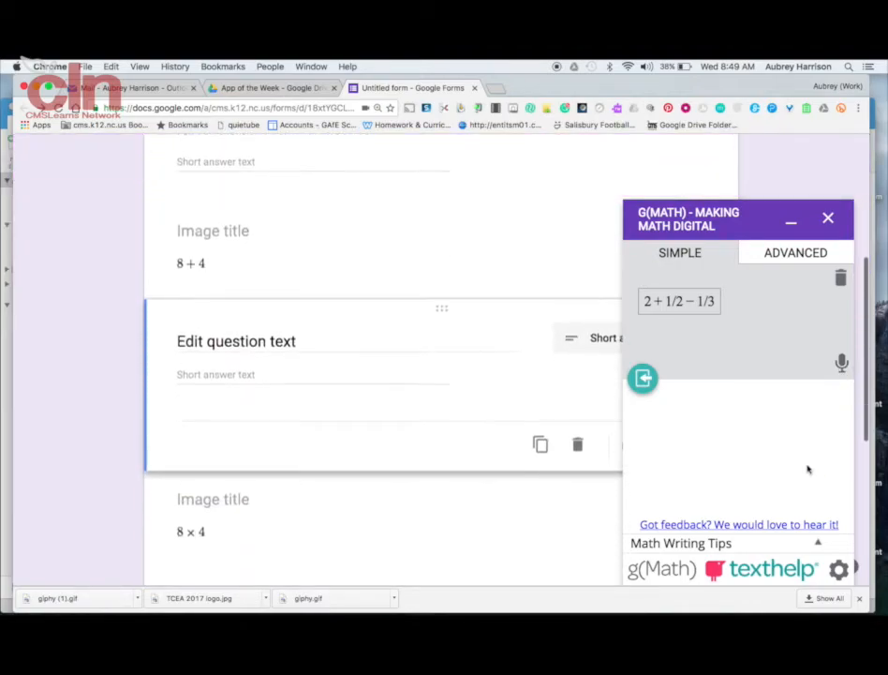
Expand the Math Writing Tips and look through them from the exponent tip to the Sum tip
{"action": "left_click", "coordinate": [819, 543]}
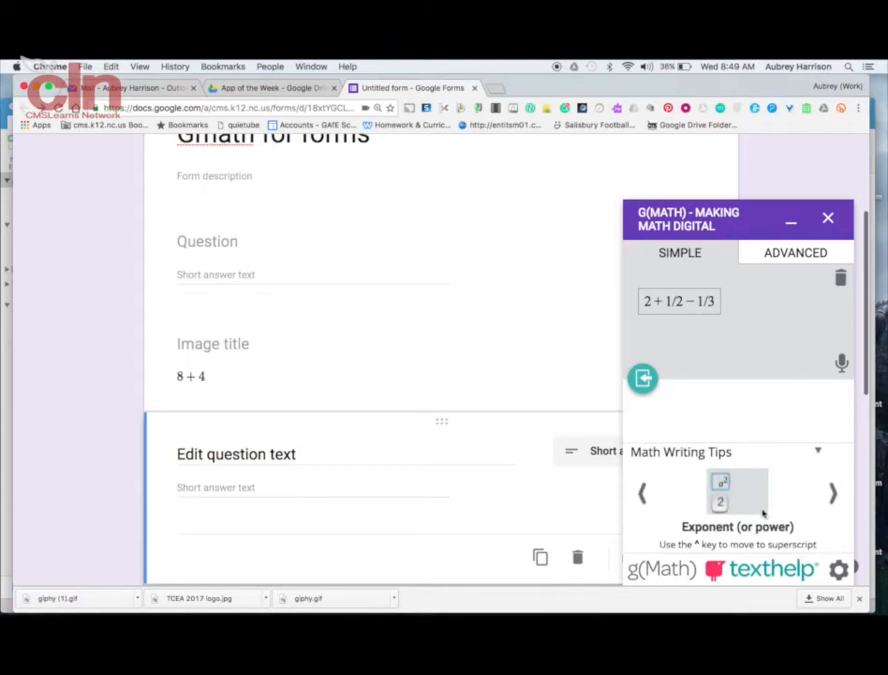
{"action": "left_click", "coordinate": [833, 493]}
{"action": "left_click", "coordinate": [833, 493]}
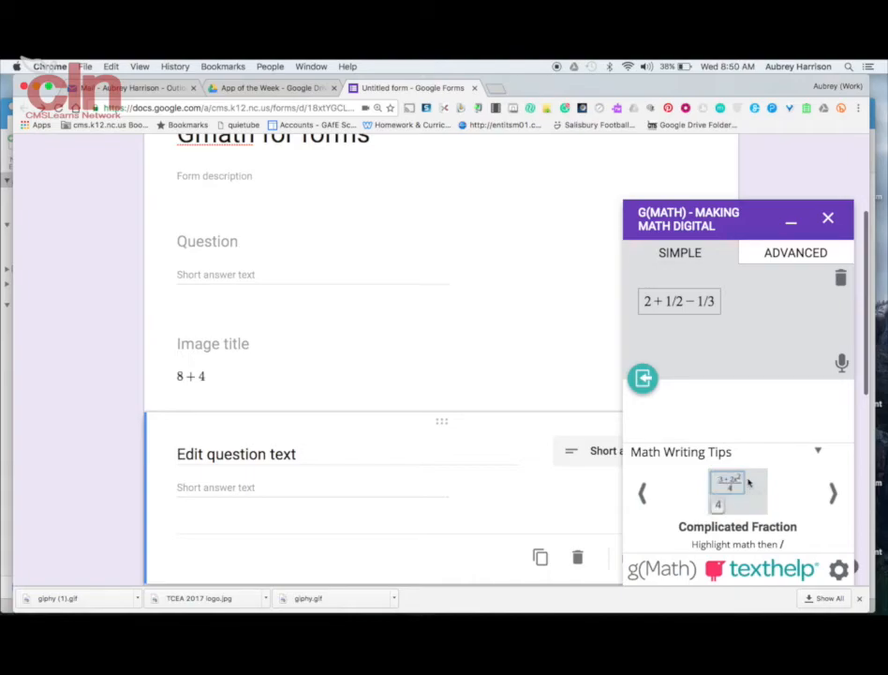
{"action": "left_click", "coordinate": [834, 493]}
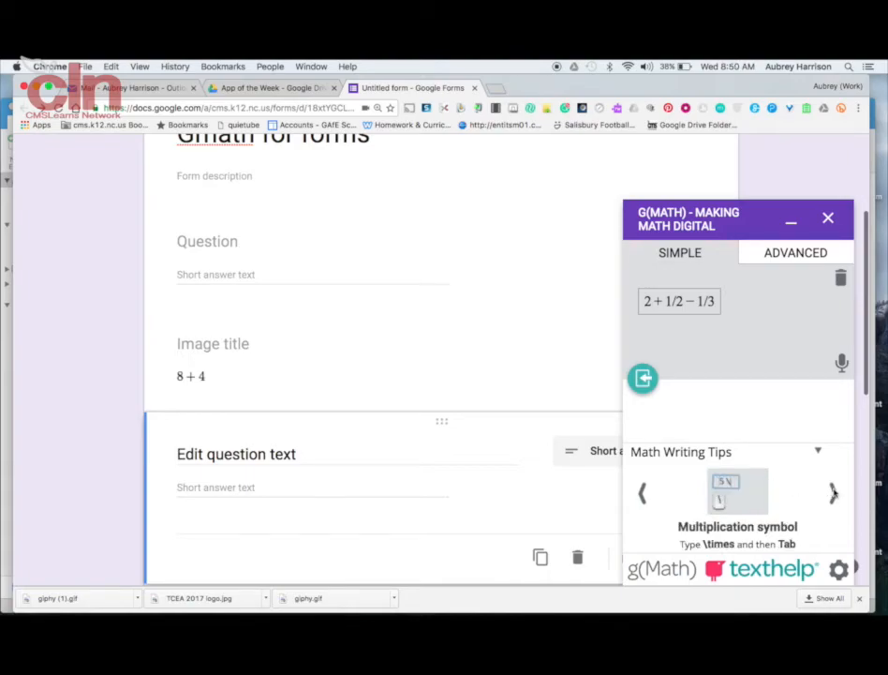
{"action": "left_click", "coordinate": [834, 493]}
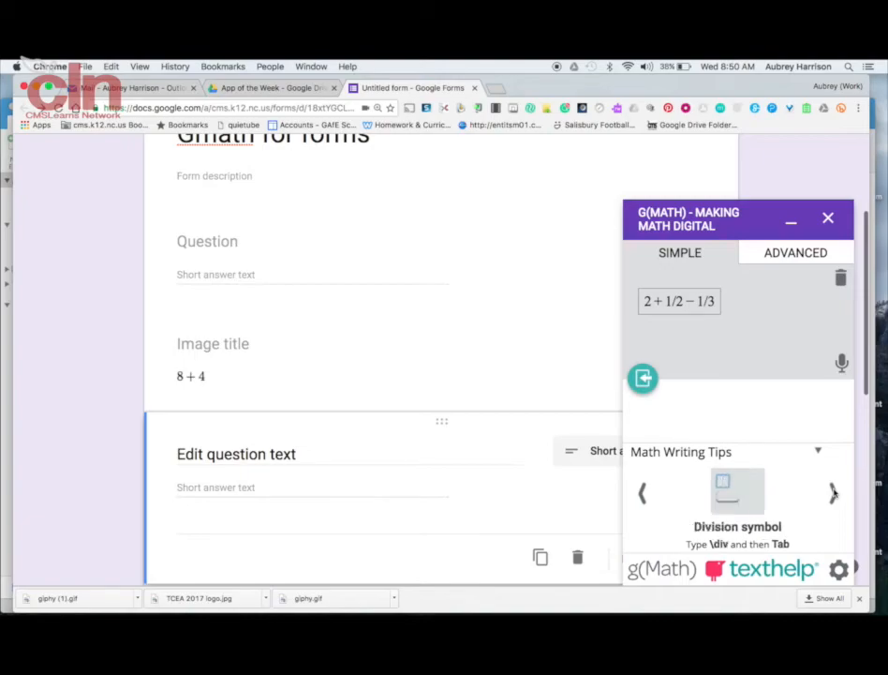
{"action": "left_click", "coordinate": [834, 493]}
{"action": "left_click", "coordinate": [834, 493]}
{"action": "left_click", "coordinate": [834, 493]}
{"action": "left_click", "coordinate": [834, 493]}
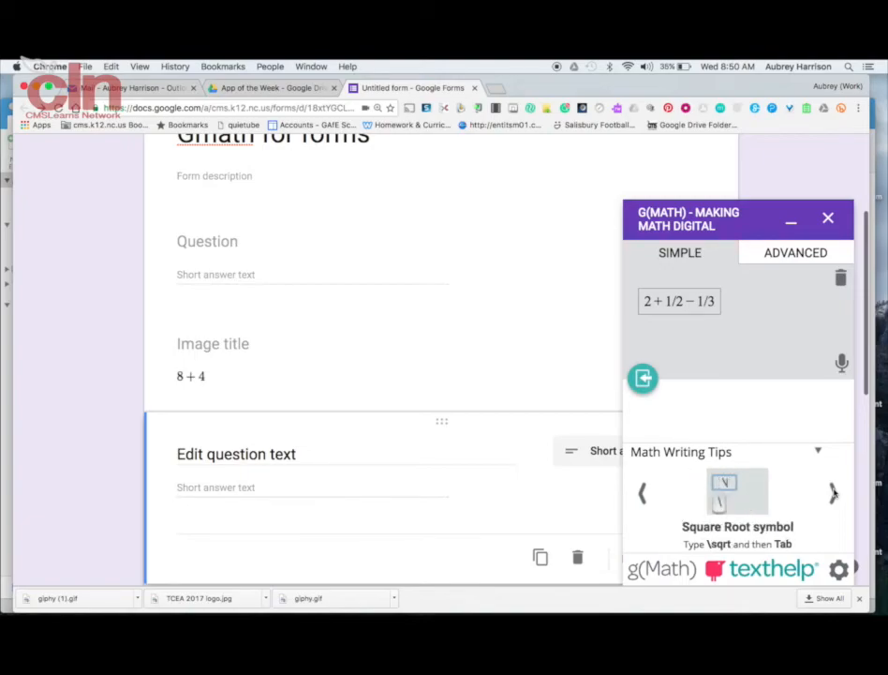
{"action": "left_click", "coordinate": [834, 493]}
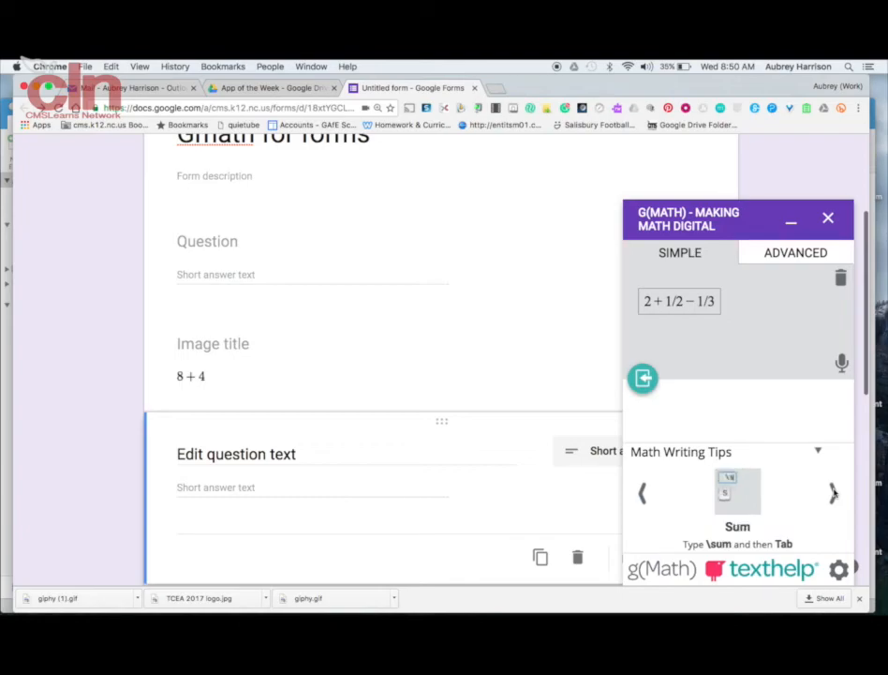